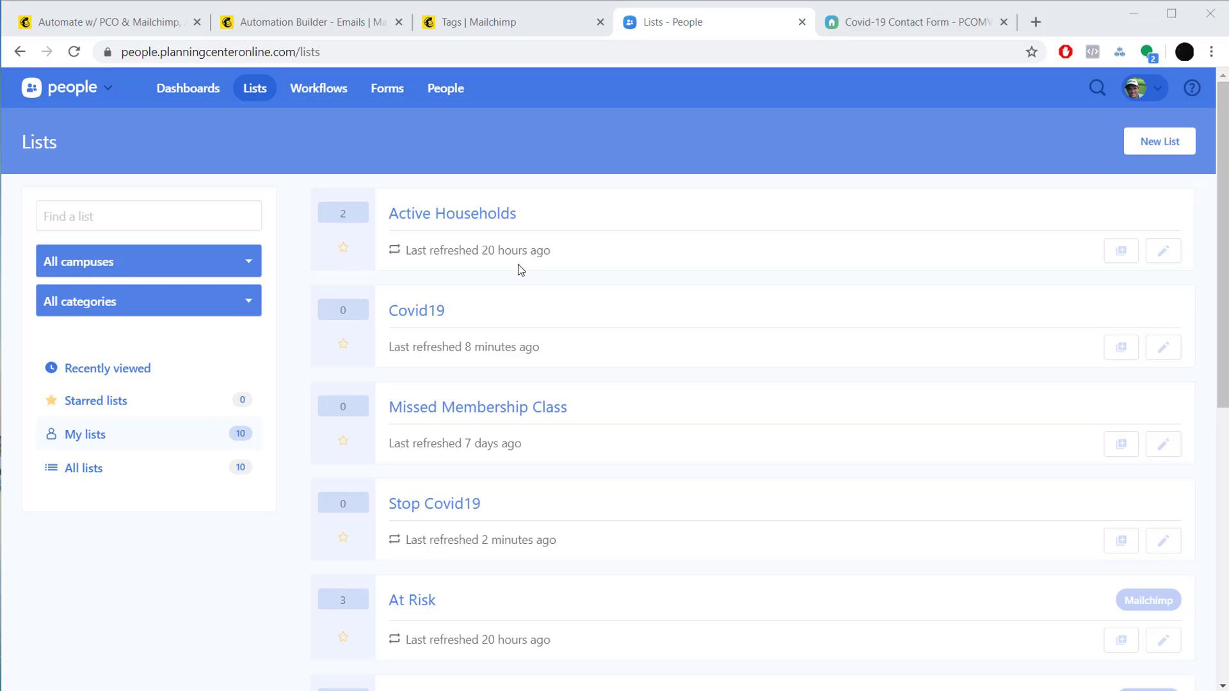
Show the Covid19 list's rules: January and February 2020 donors included, March 2020 donors excluded
left_click(430, 313)
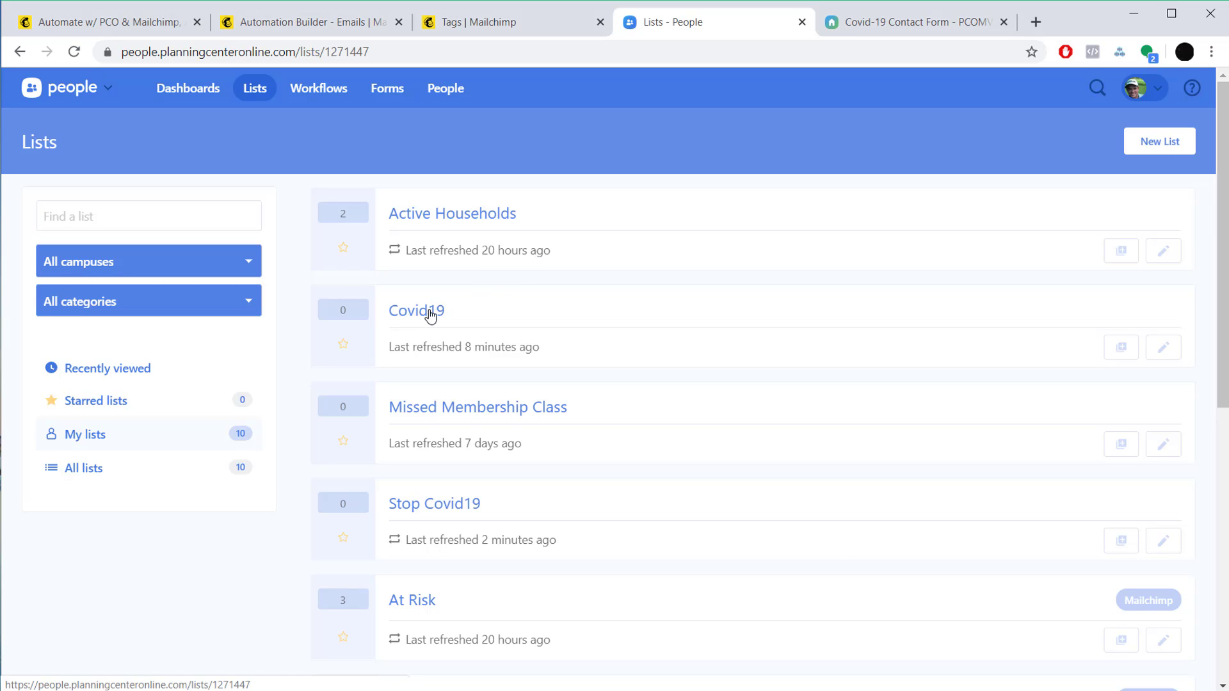
left_click(167, 208)
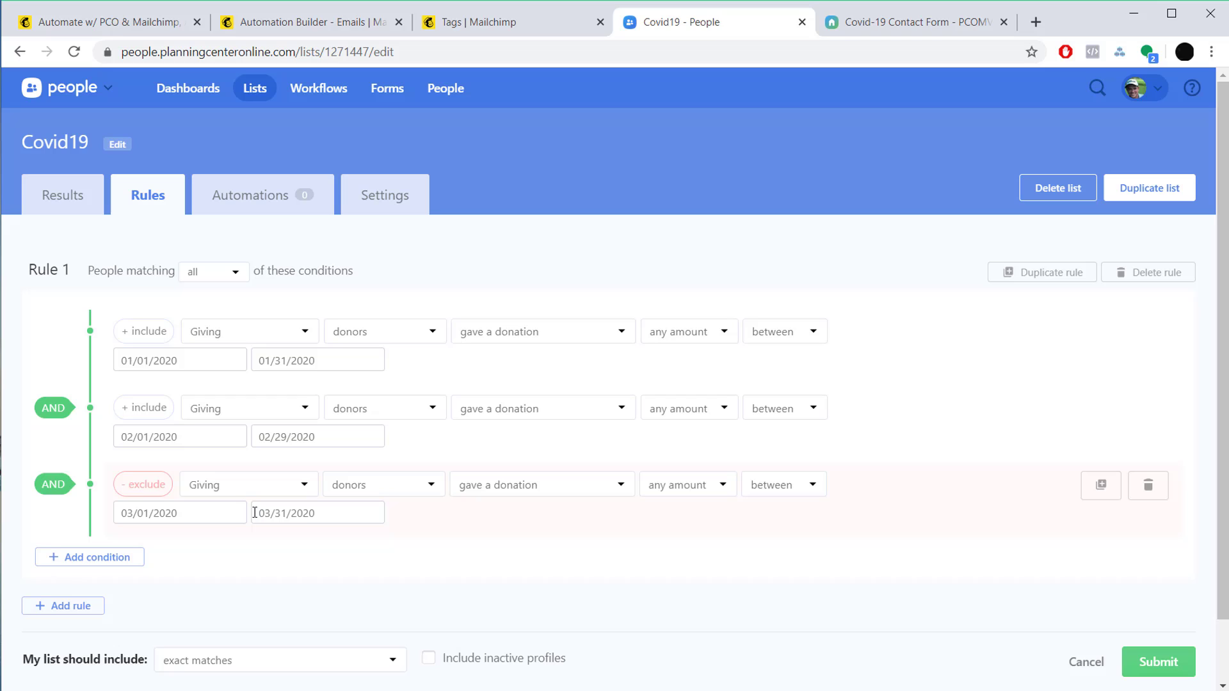
In Mailchimp, go to the Campaigns page listing the 'Reach out to people in need' draft
left_click(472, 23)
scroll(585, 373, "down", 10)
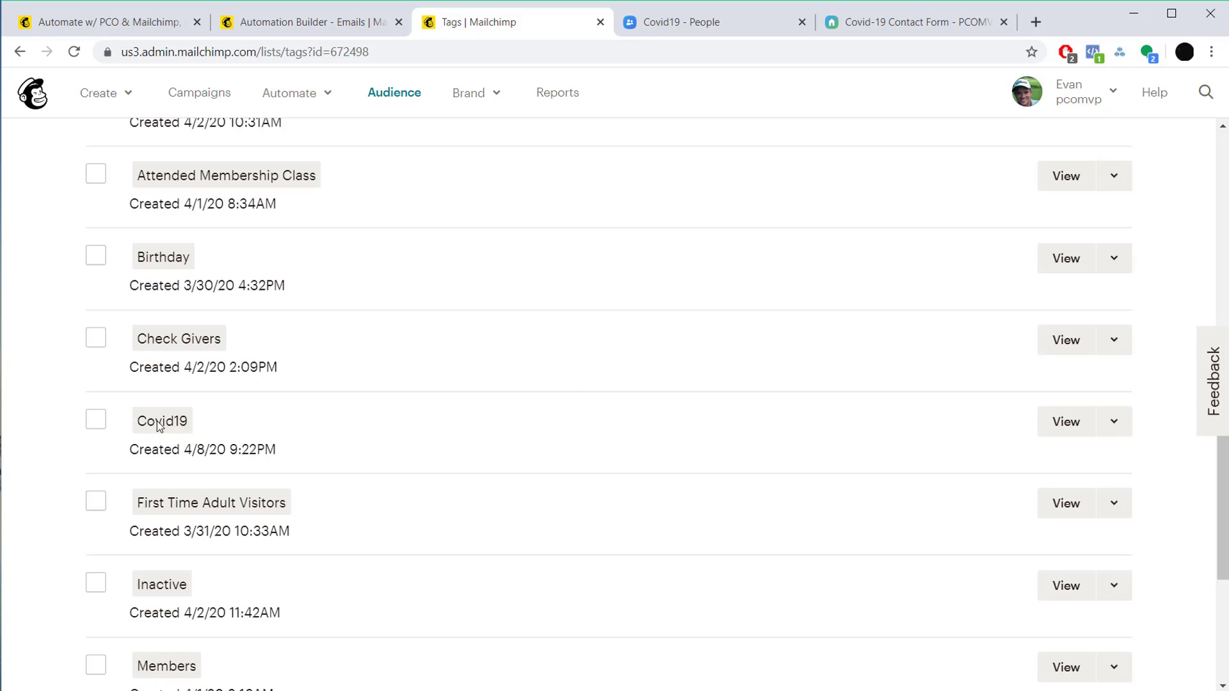
scroll(205, 435, "up", 10)
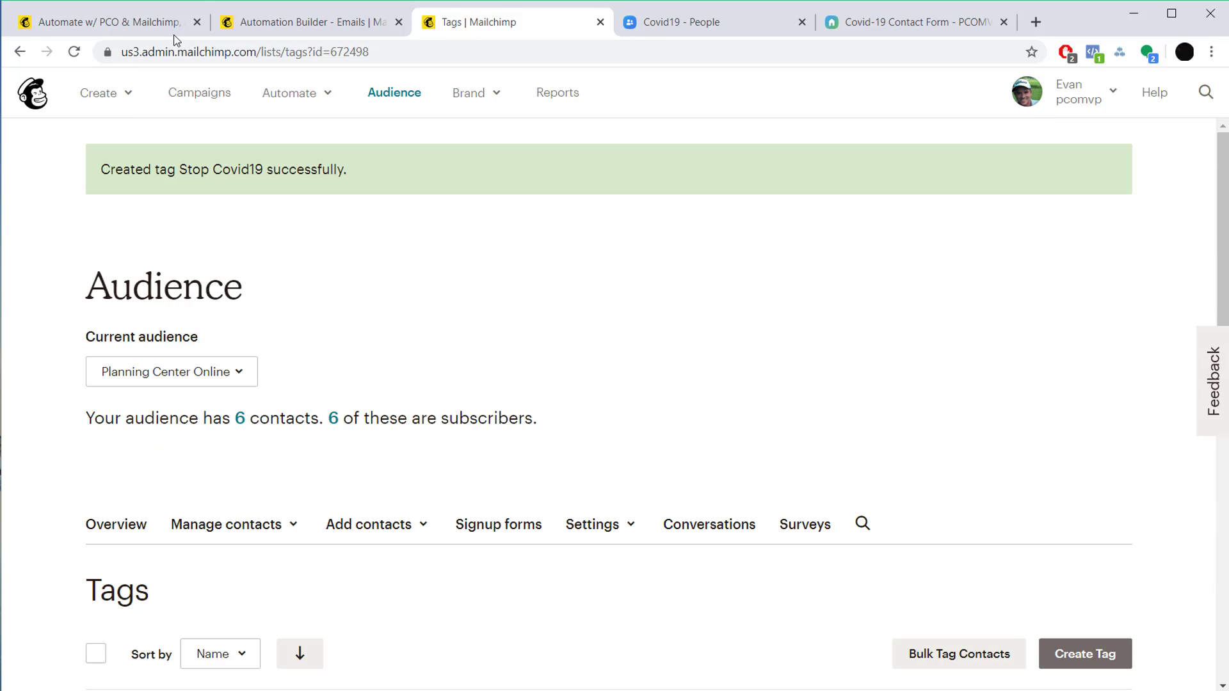
left_click(191, 96)
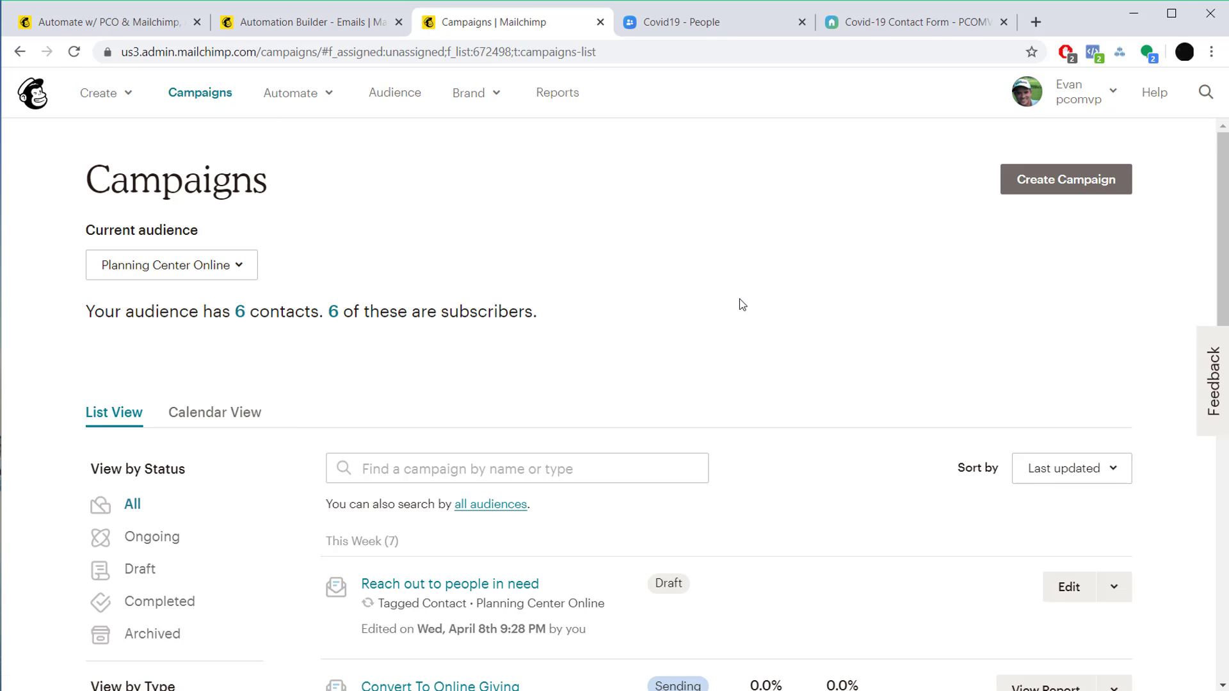
scroll(742, 303, "down", 1)
scroll(741, 303, "down", 1)
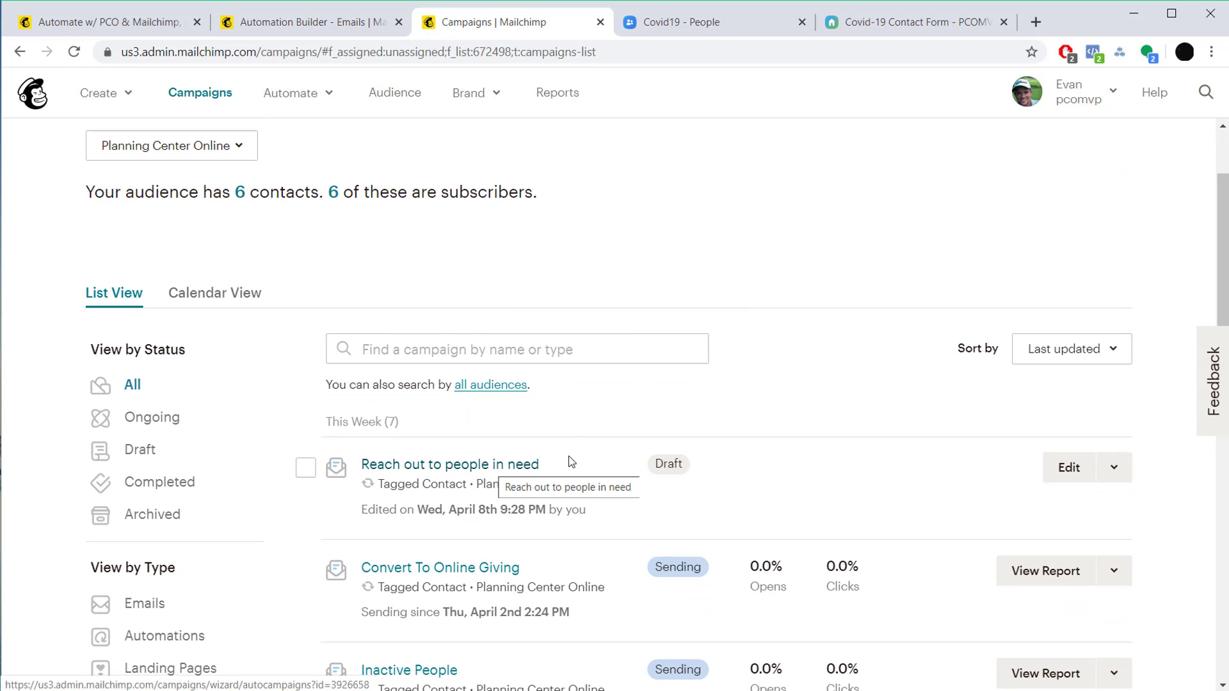
Open the 'Reach out to people in need' automation and start designing the Check in #1 email
left_click(514, 473)
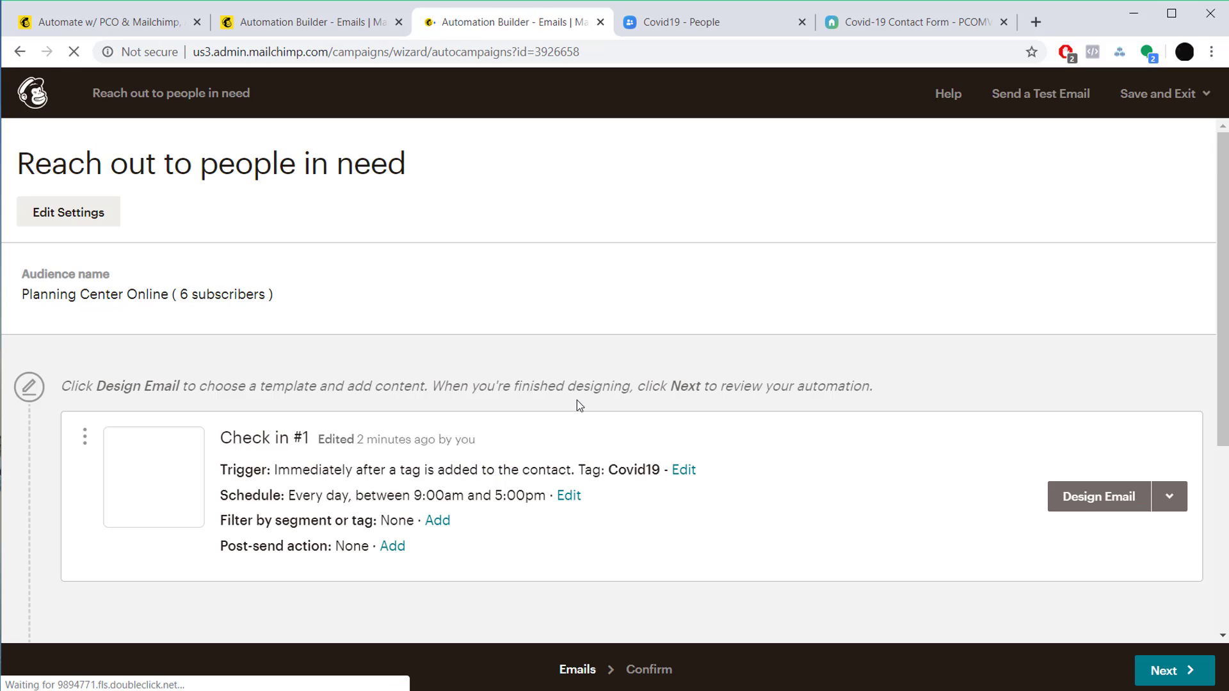
scroll(794, 346, "down", 3)
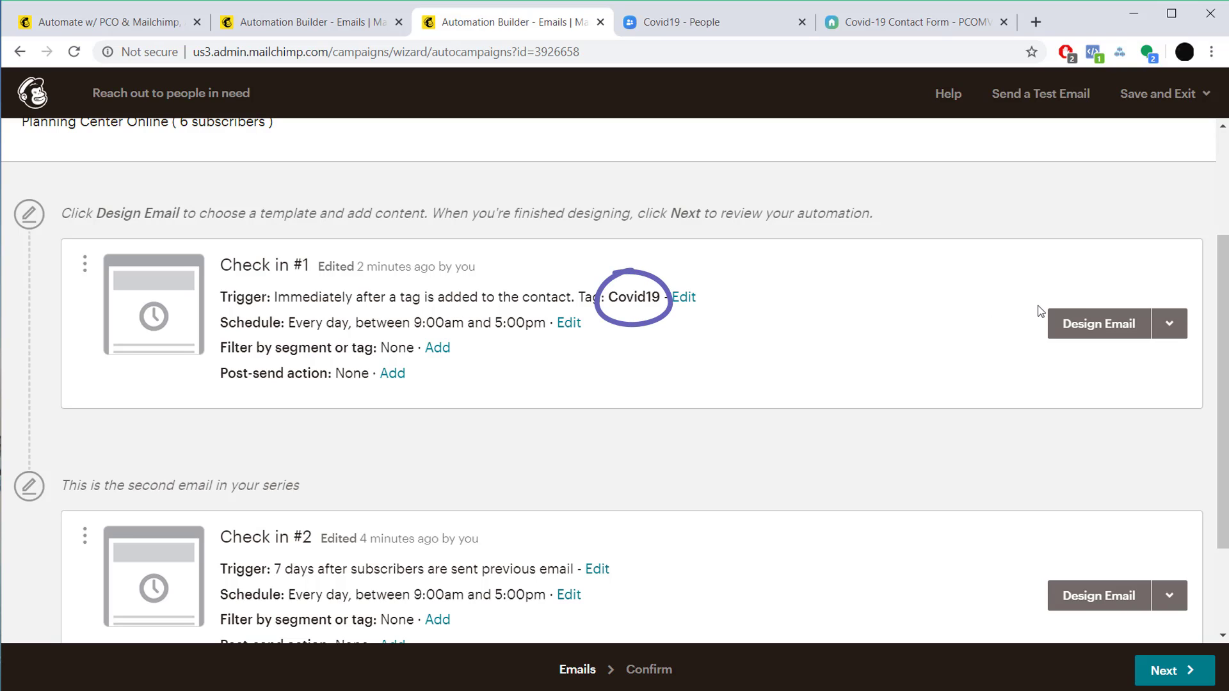
left_click(1080, 324)
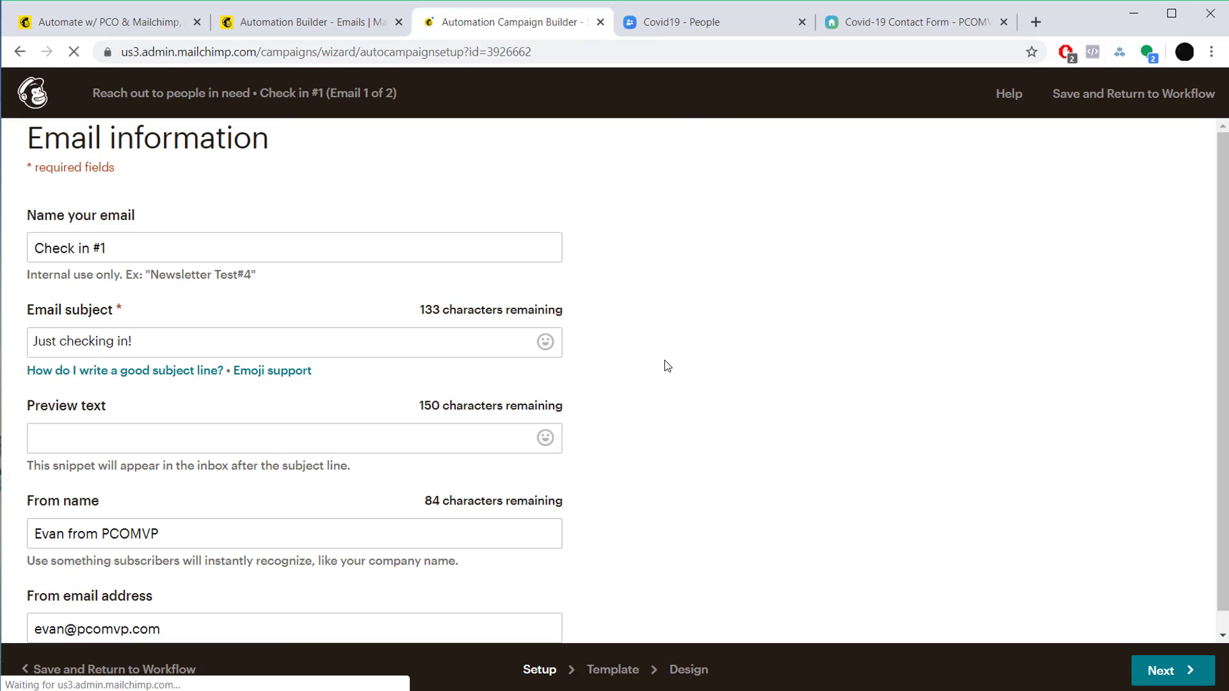
scroll(665, 365, "down", 1)
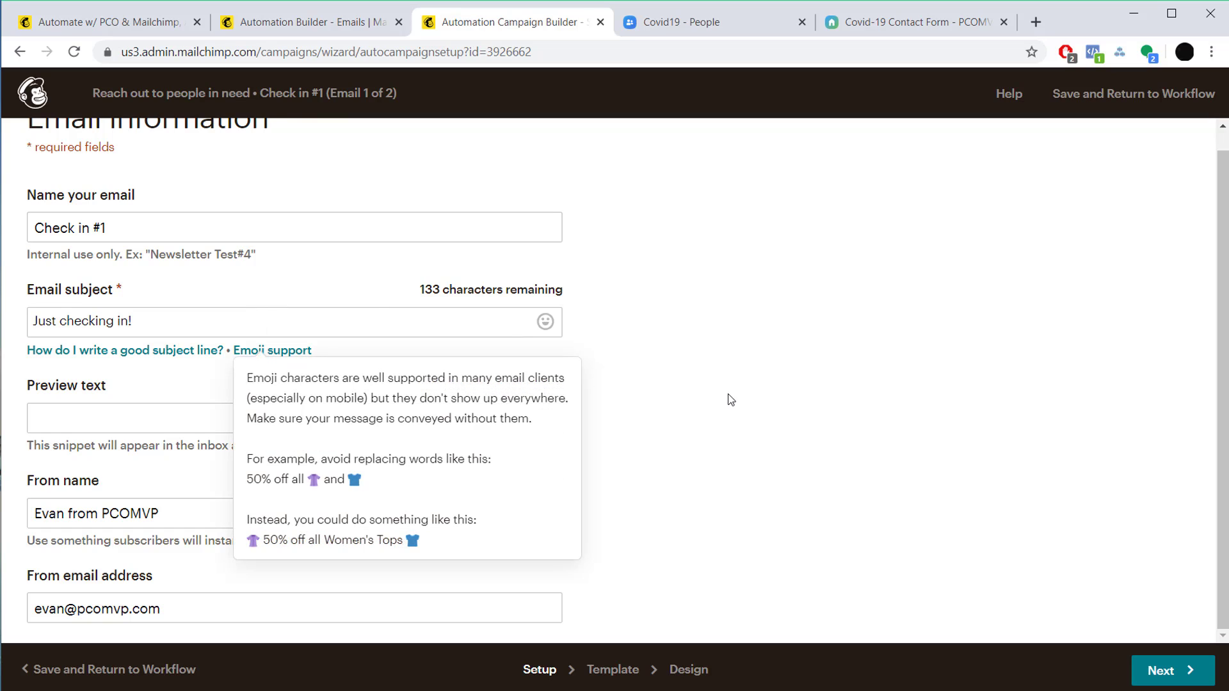
Go past Check in #1's email information and save its design, returning to the workflow
left_click(1149, 663)
scroll(832, 497, "down", 8)
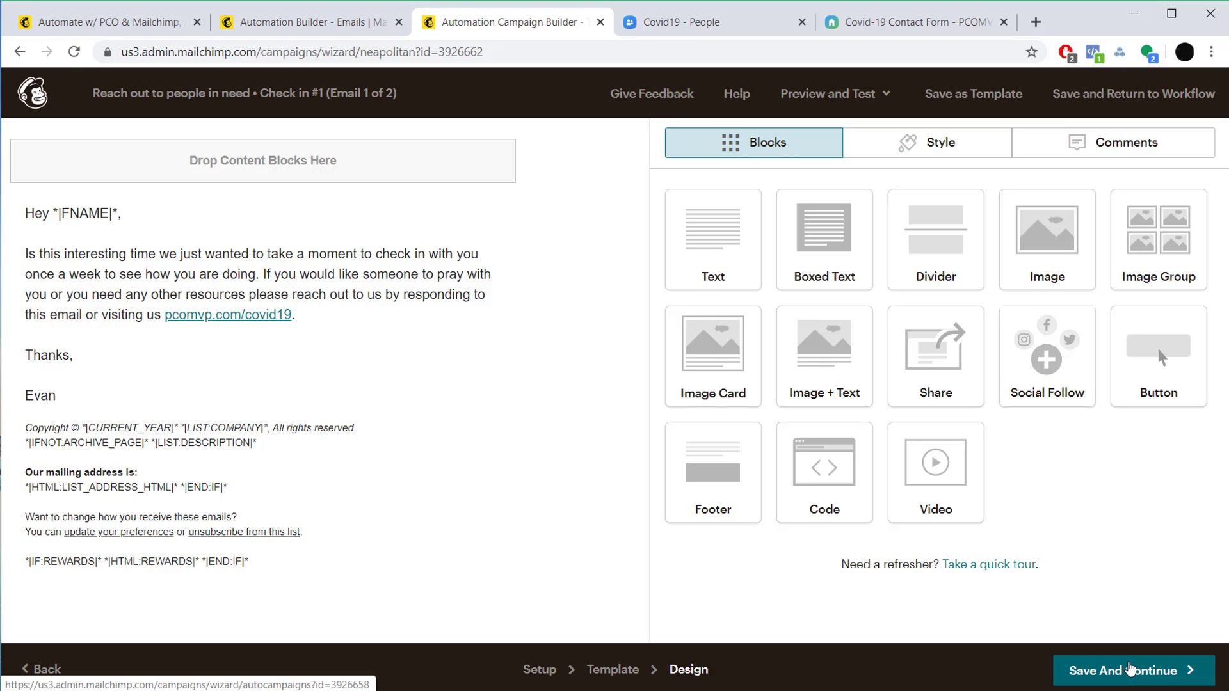
left_click(1131, 669)
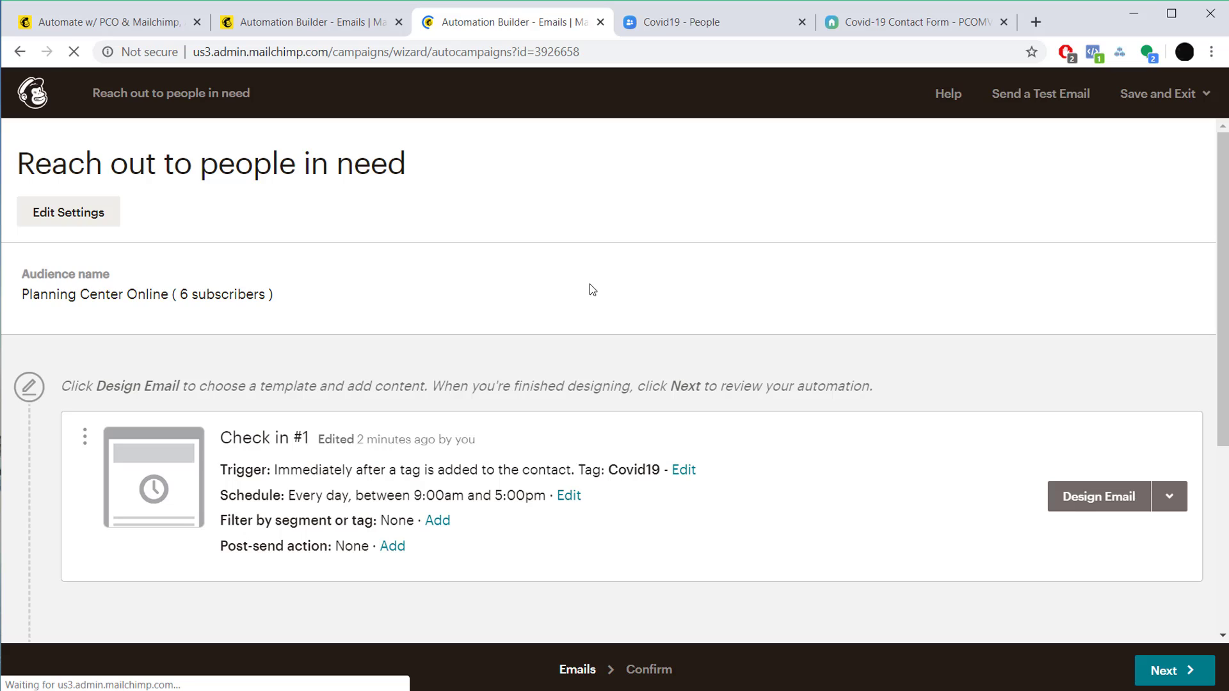
scroll(590, 283, "down", 2)
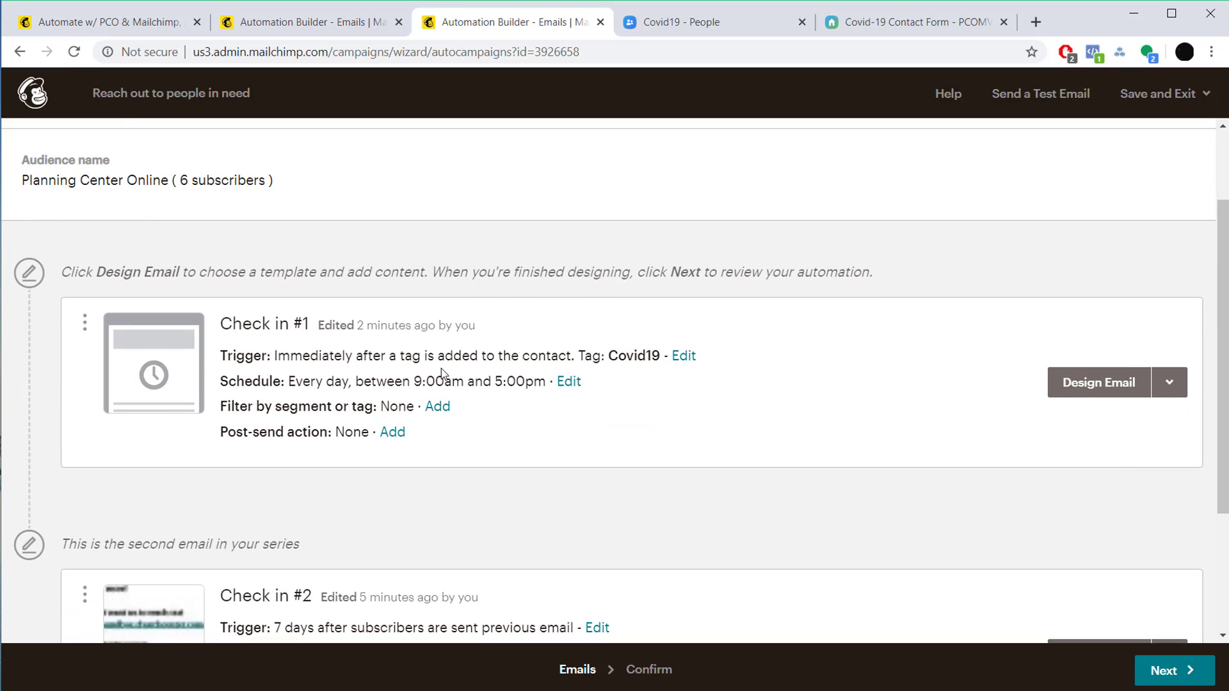
scroll(440, 369, "down", 2)
scroll(397, 362, "down", 1)
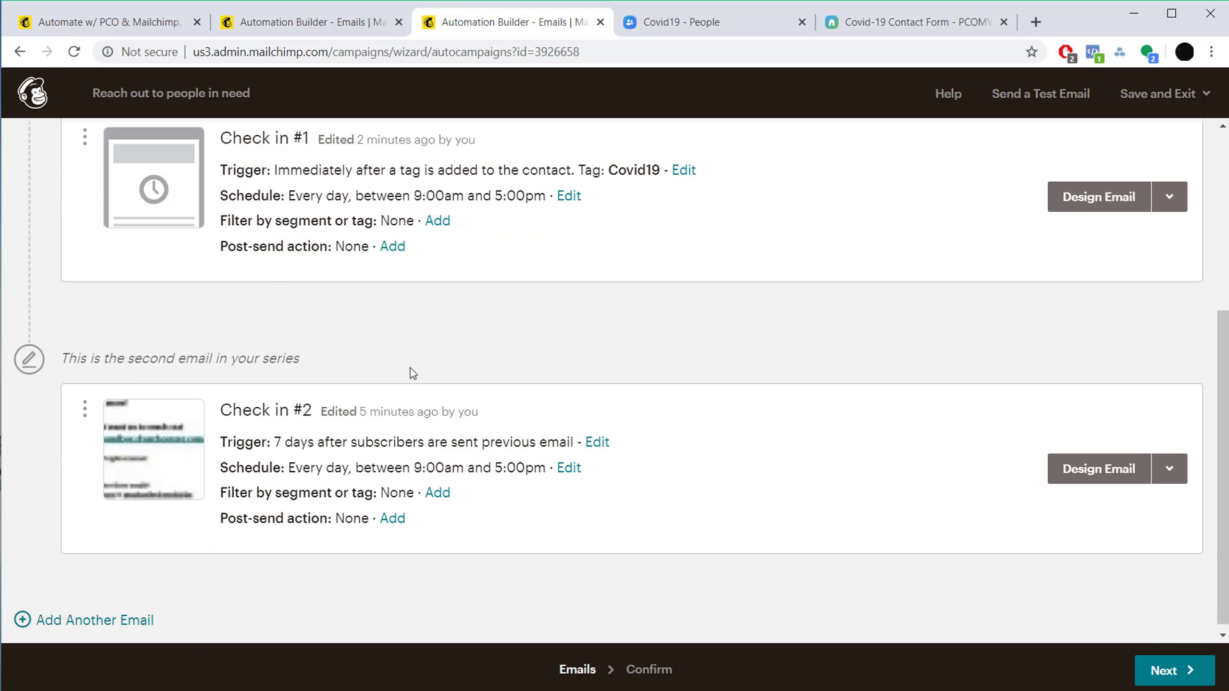
scroll(509, 344, "up", 1)
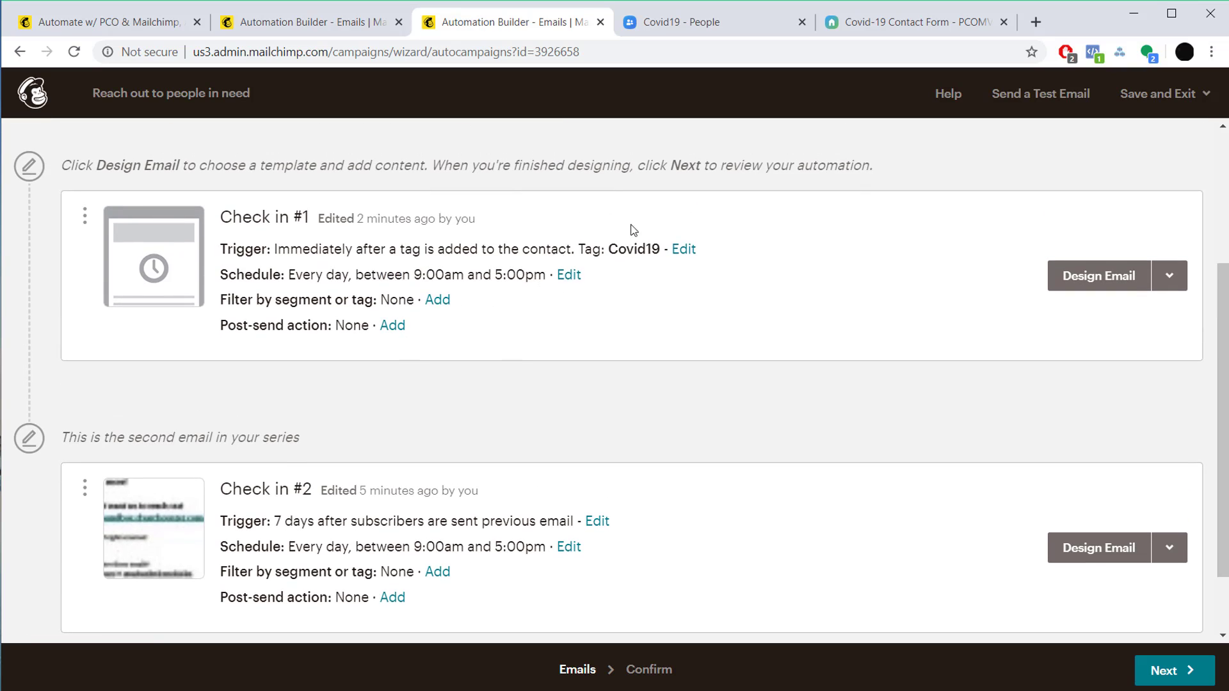
left_click(912, 26)
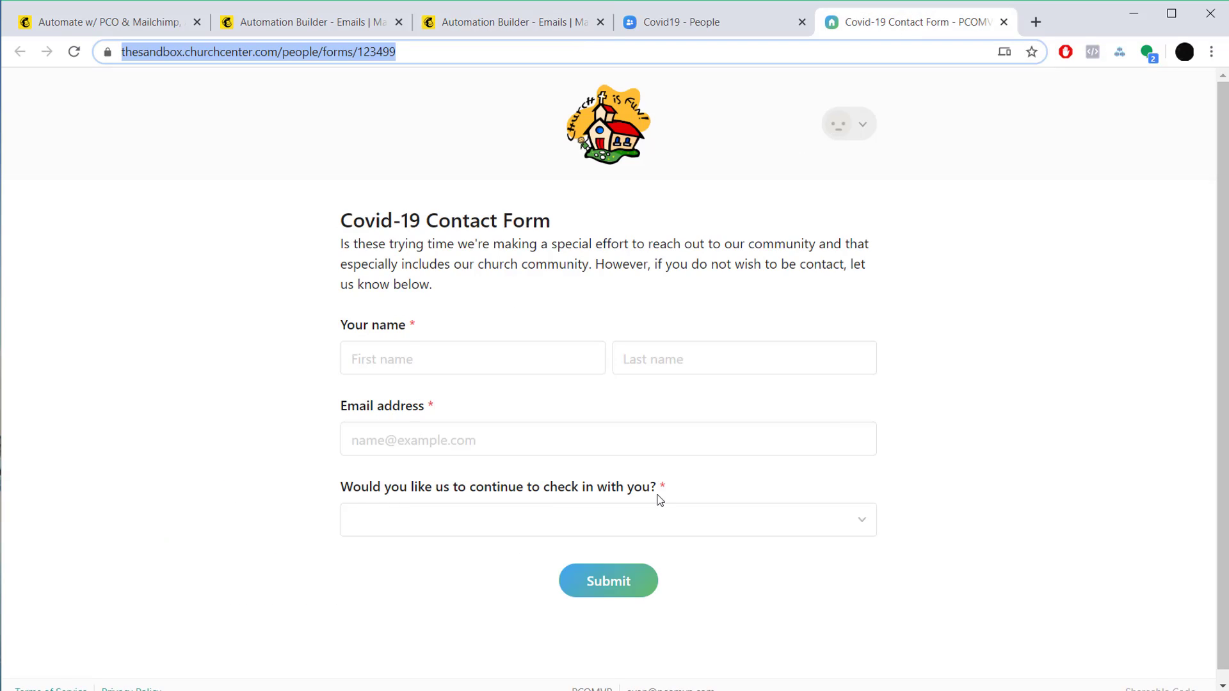
Show the Stop Covid19 list's rule: people whose covid19 'continue to contact' answer is No
left_click(707, 32)
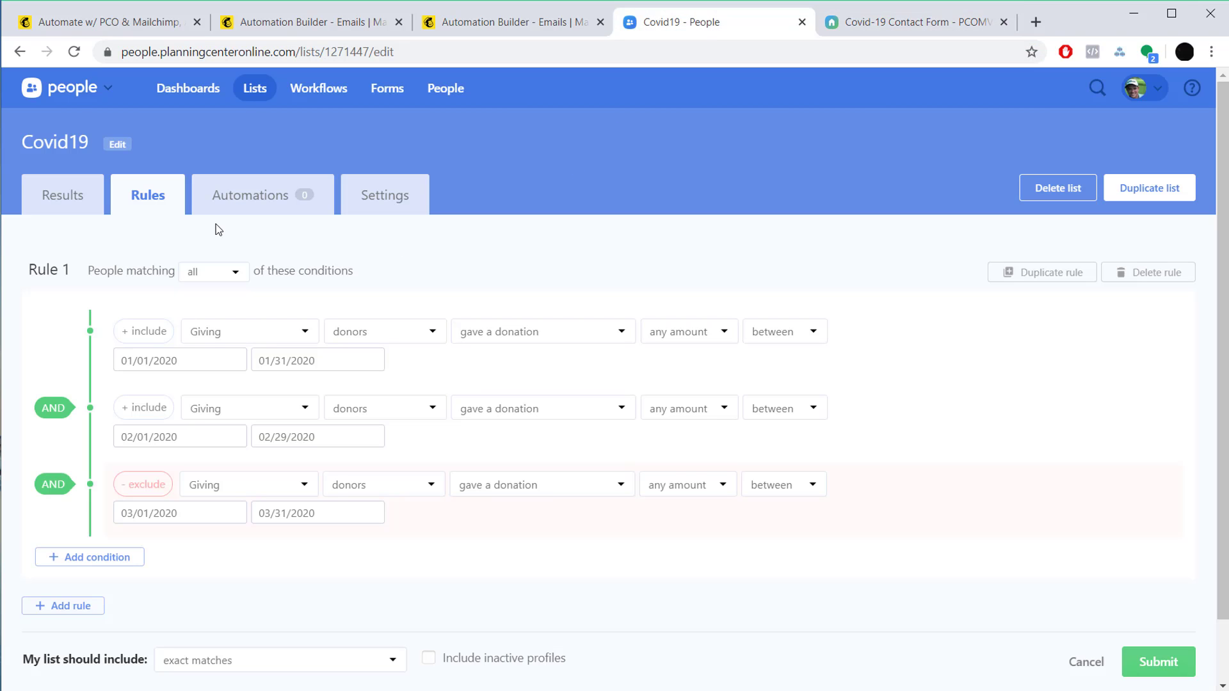
left_click(262, 96)
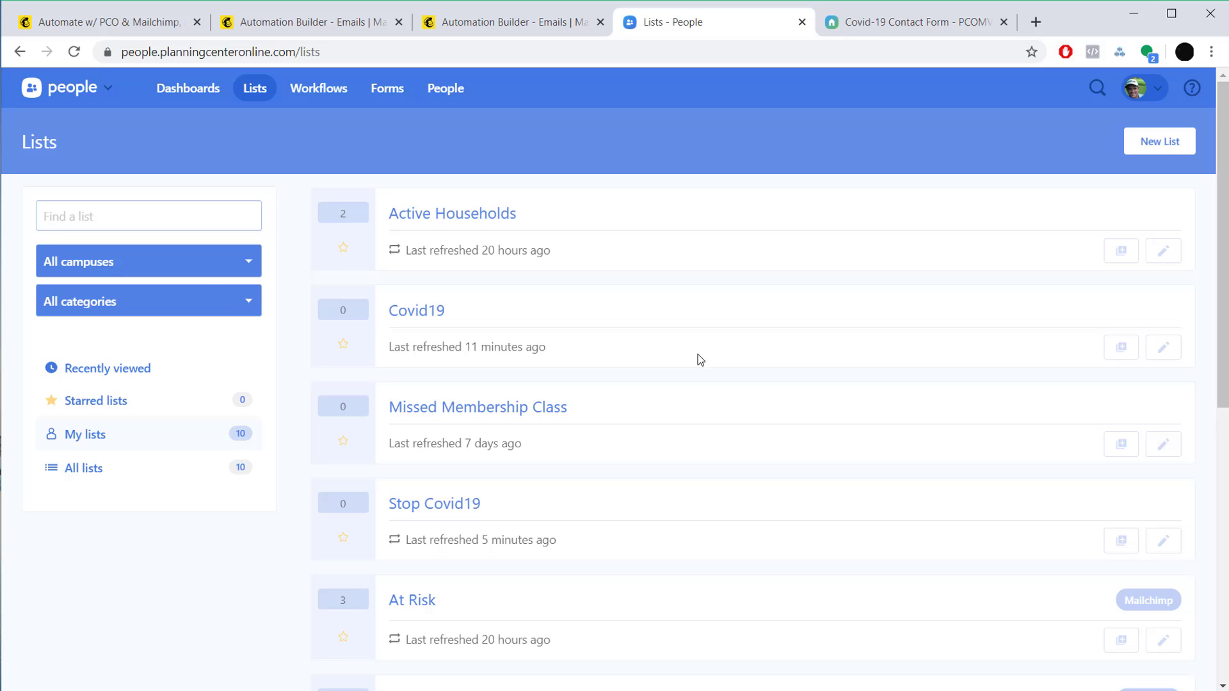
left_click(452, 509)
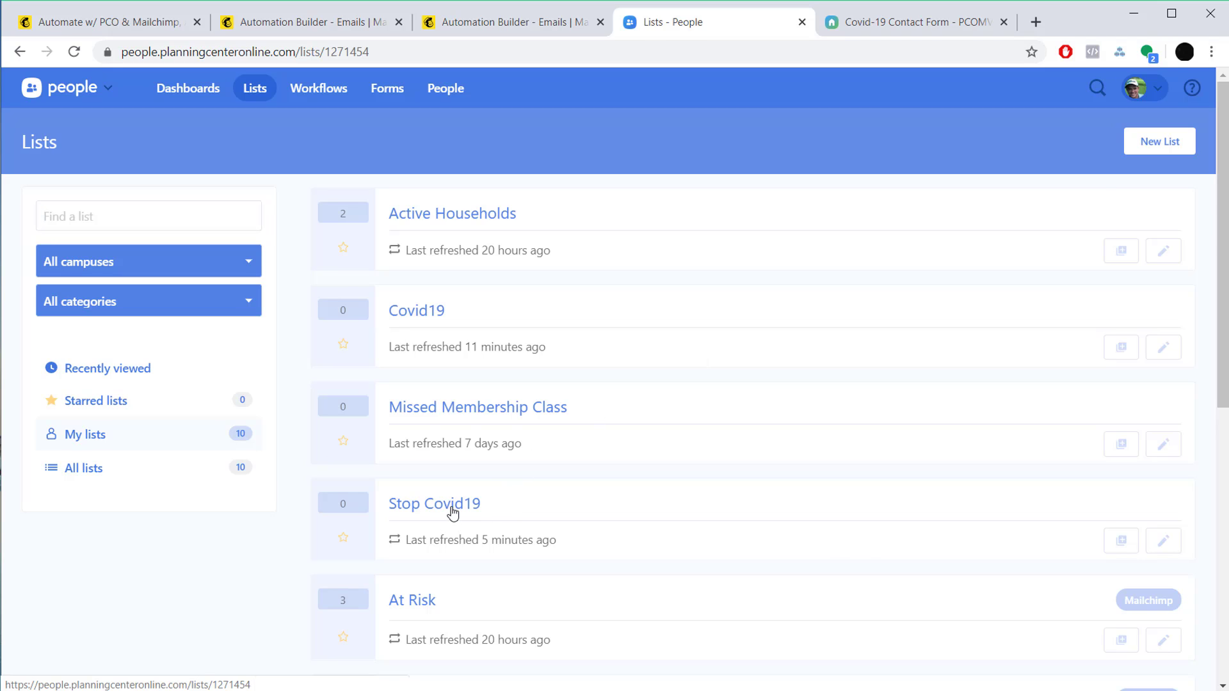
left_click(156, 202)
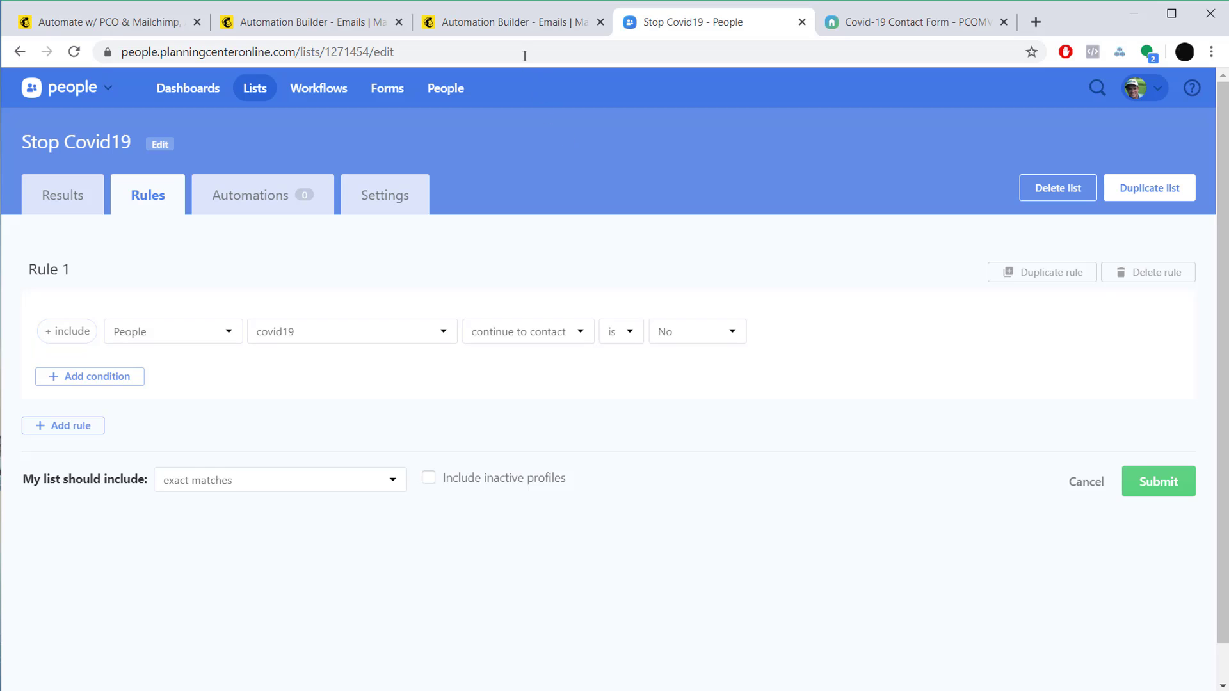
Enable a segment or tag filter on Check in #2 using custom contact conditions
left_click(534, 26)
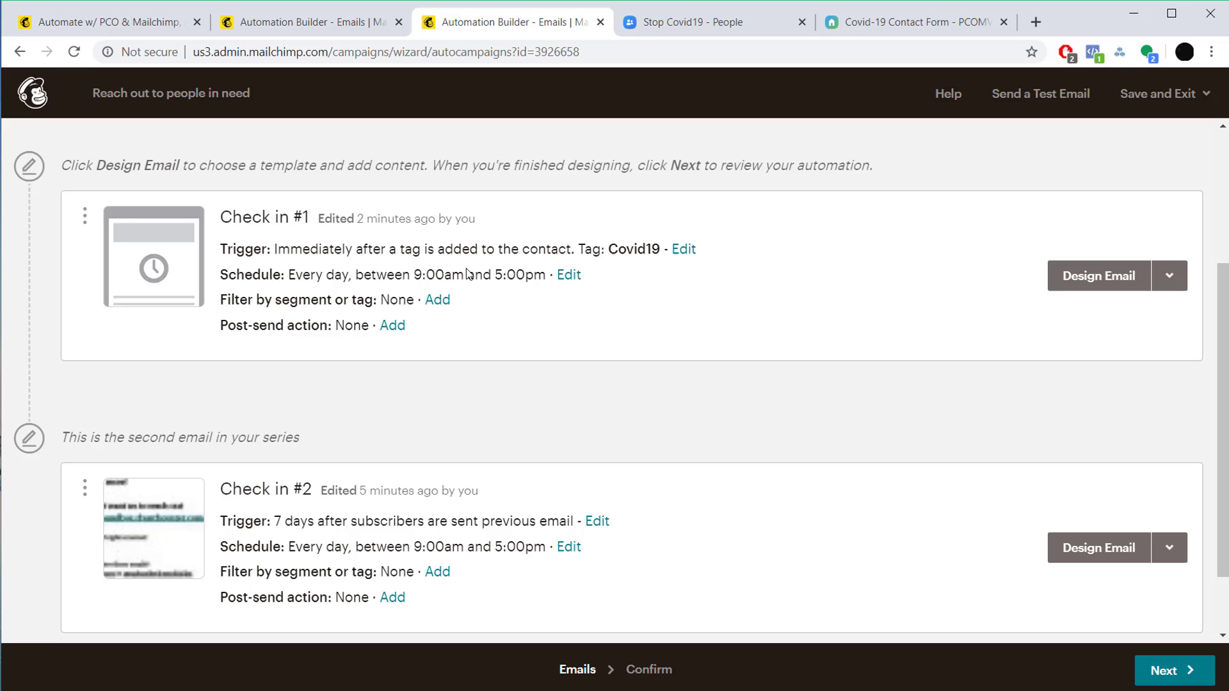
scroll(472, 329, "down", 1)
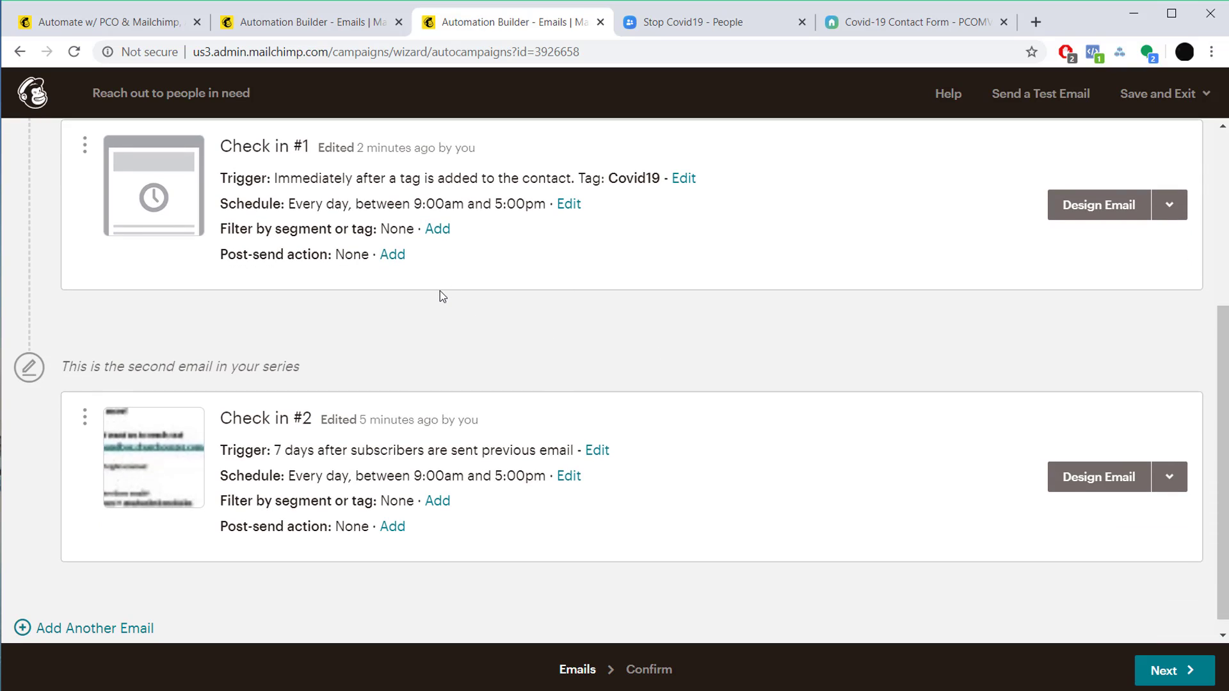
scroll(439, 291, "up", 1)
scroll(387, 447, "down", 1)
left_click(441, 488)
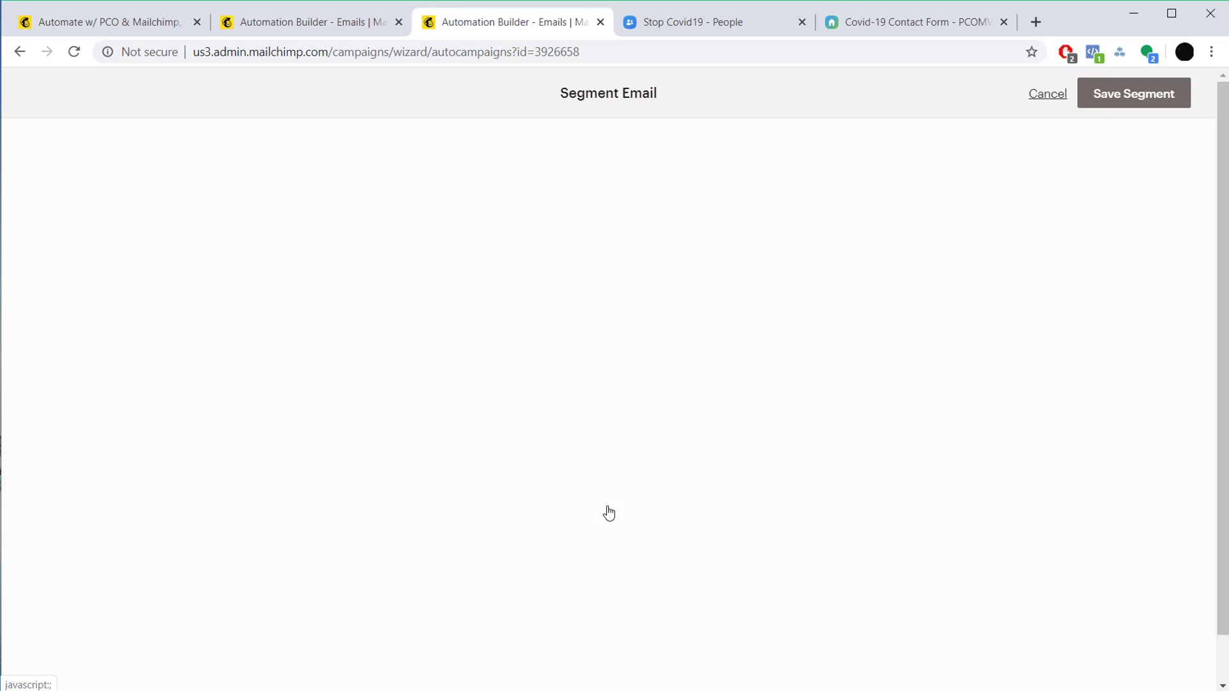
left_click(43, 161)
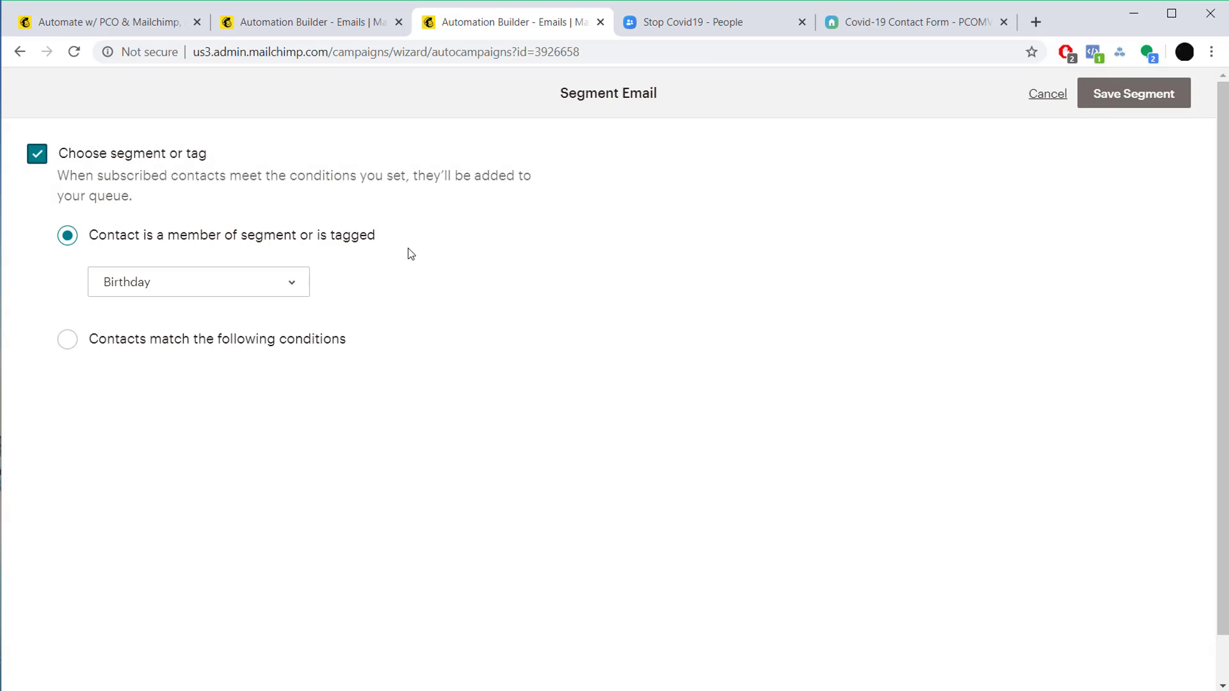
left_click(150, 338)
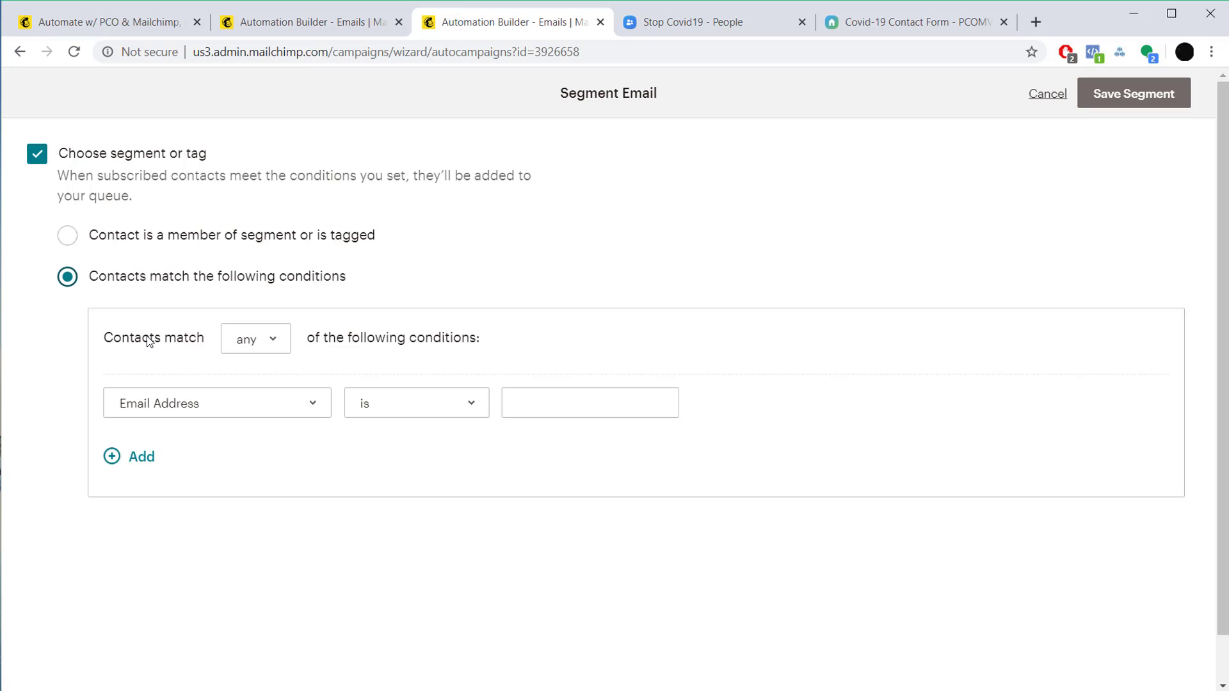
Set the condition to Tags / contact is tagged / Stop Covid19 and save the segment
left_click(368, 395)
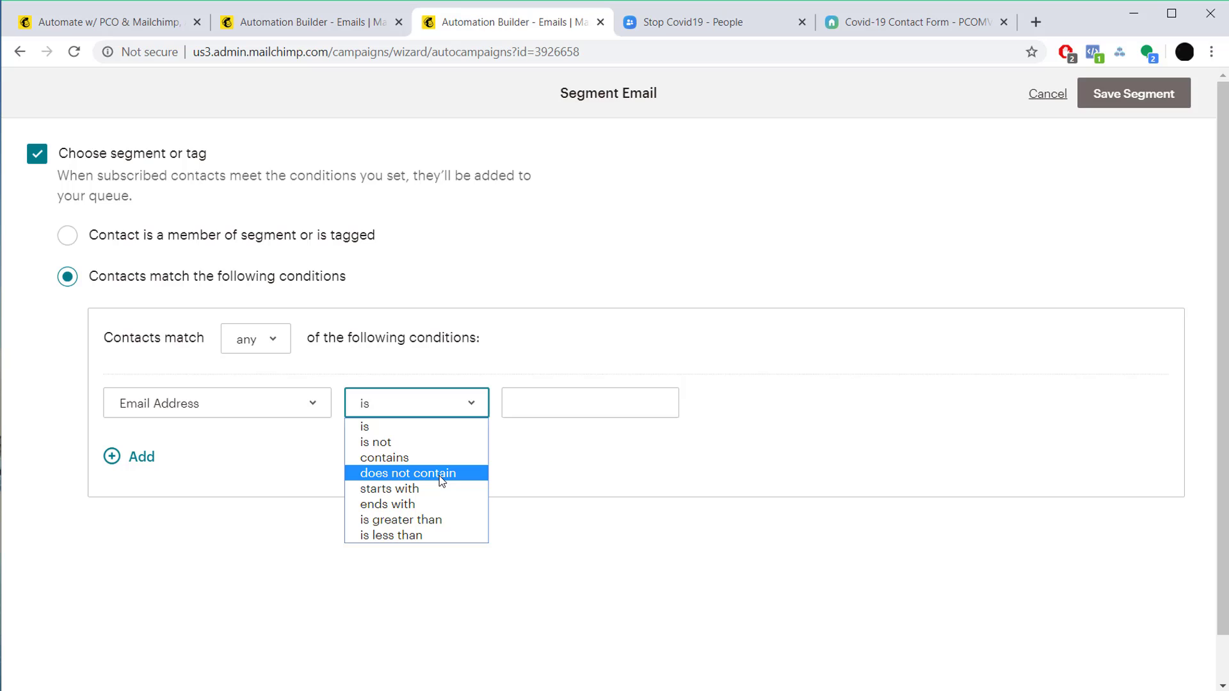
left_click(267, 406)
scroll(329, 333, "down", 4)
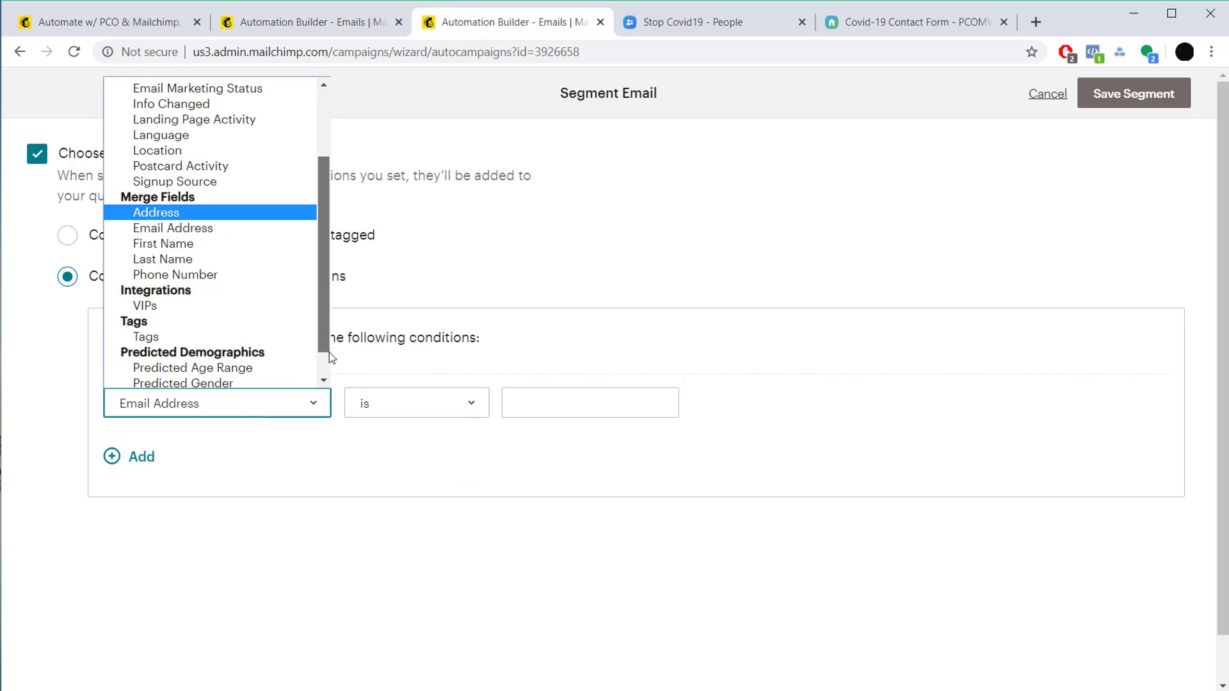
left_click(271, 308)
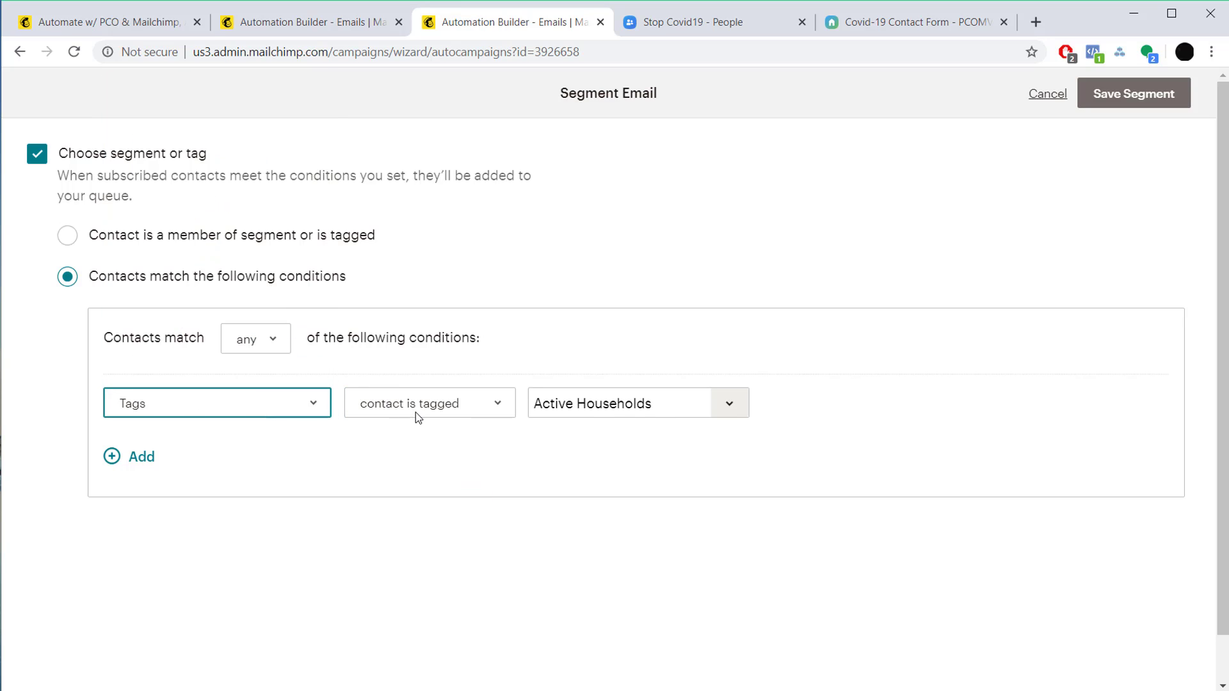
left_click(416, 412)
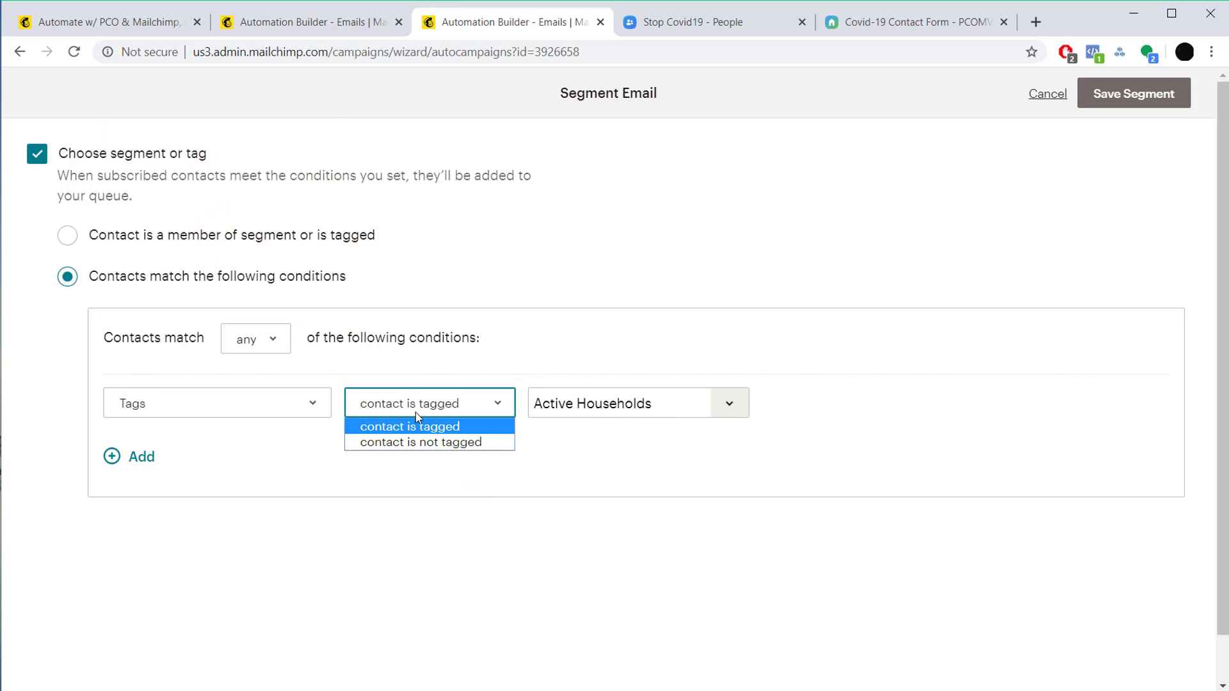
left_click(476, 424)
left_click(736, 403)
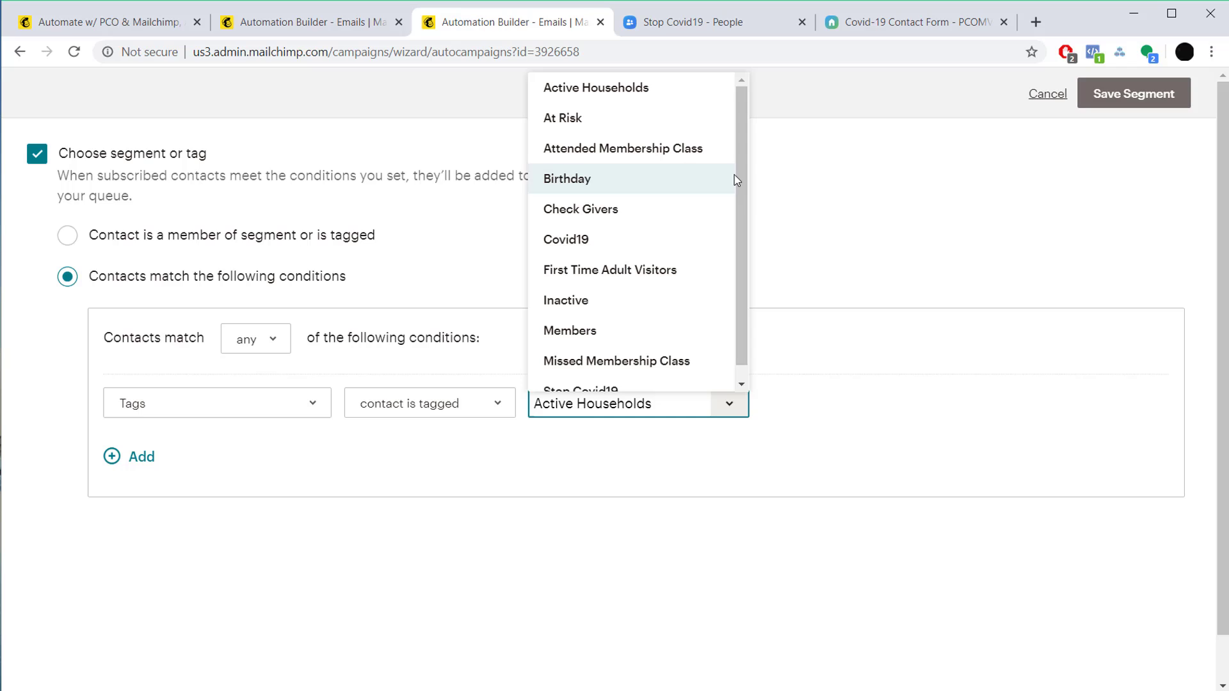
left_click_drag(735, 176, 725, 278)
left_click(612, 376)
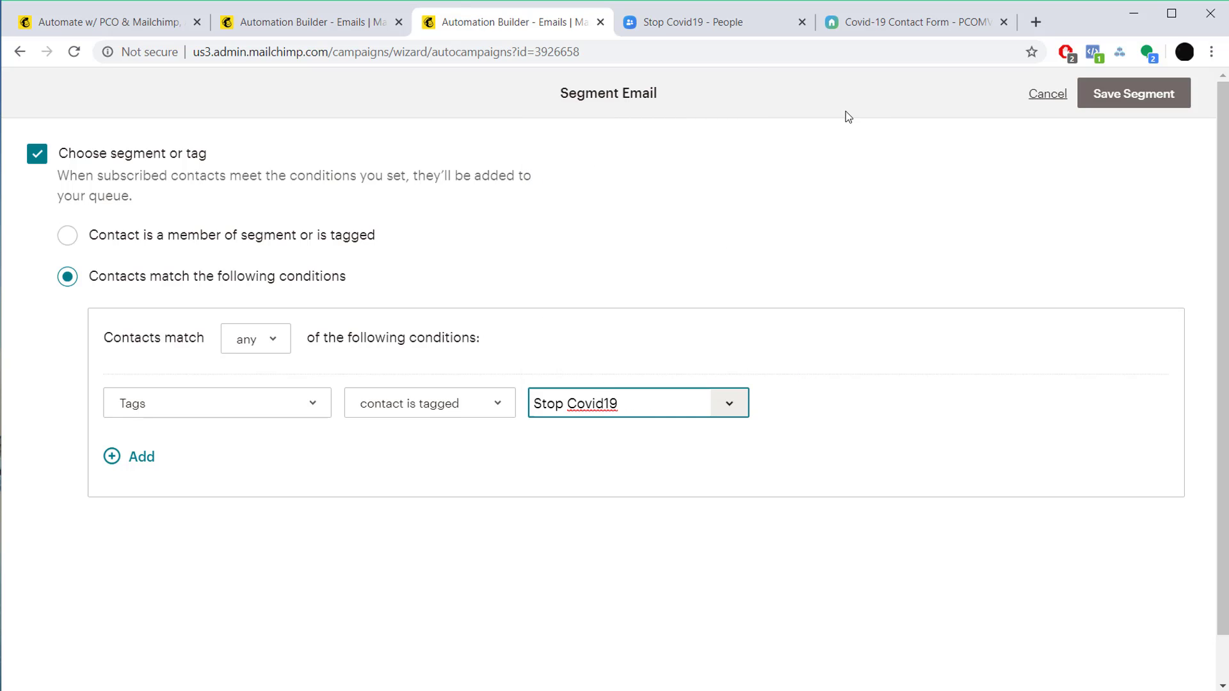
left_click(1124, 97)
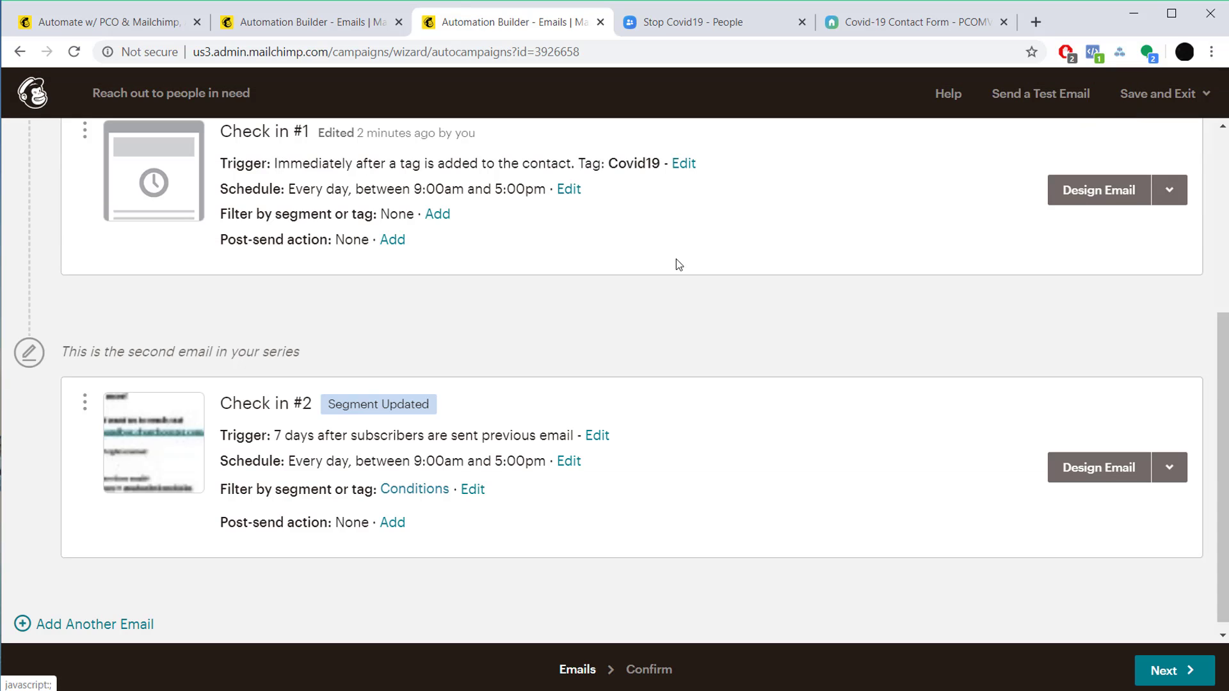
scroll(675, 349, "up", 2)
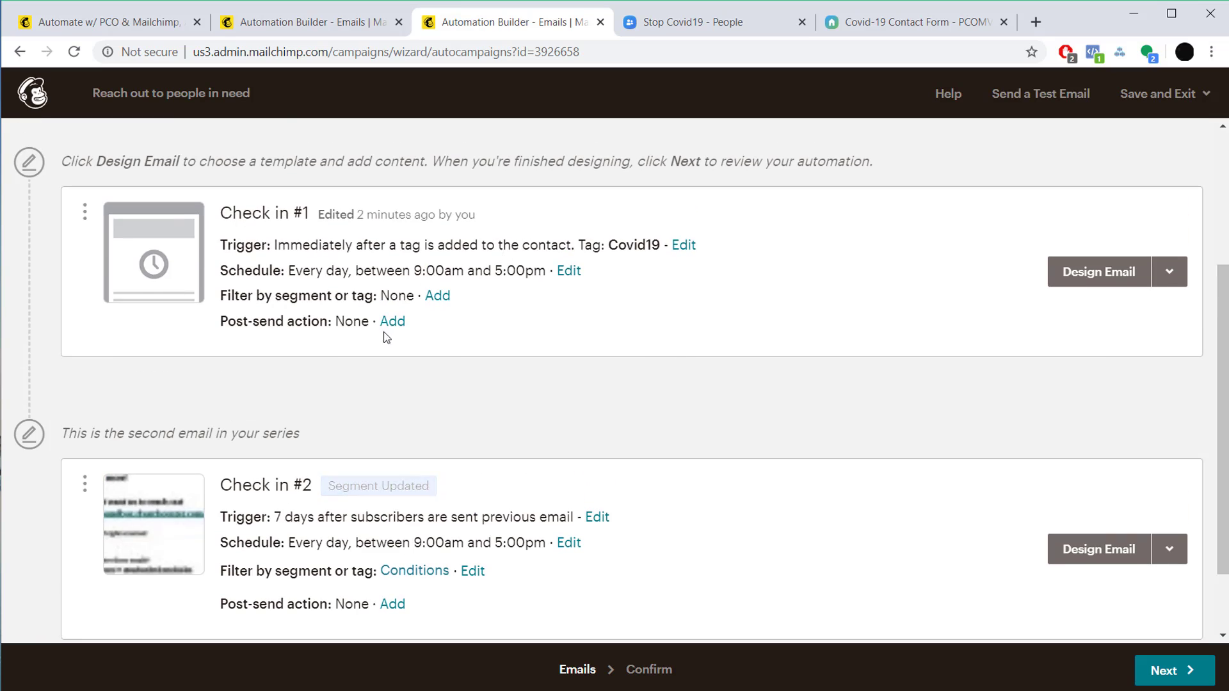
scroll(462, 387, "down", 2)
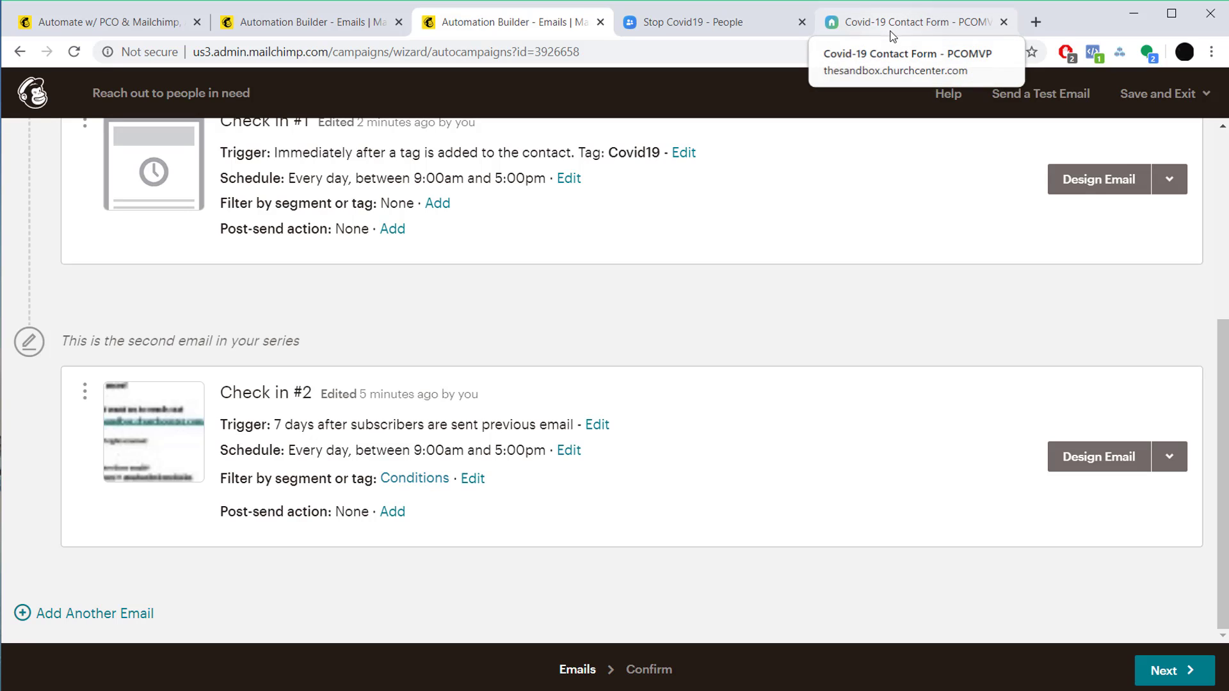
scroll(602, 339, "up", 2)
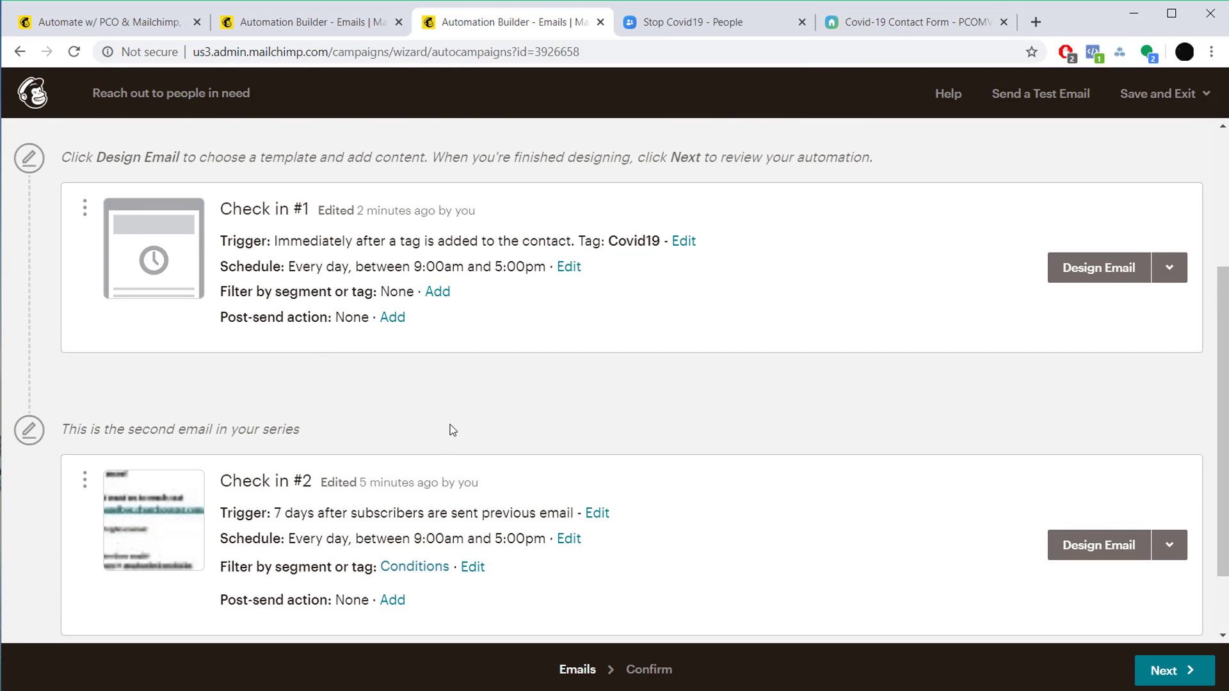